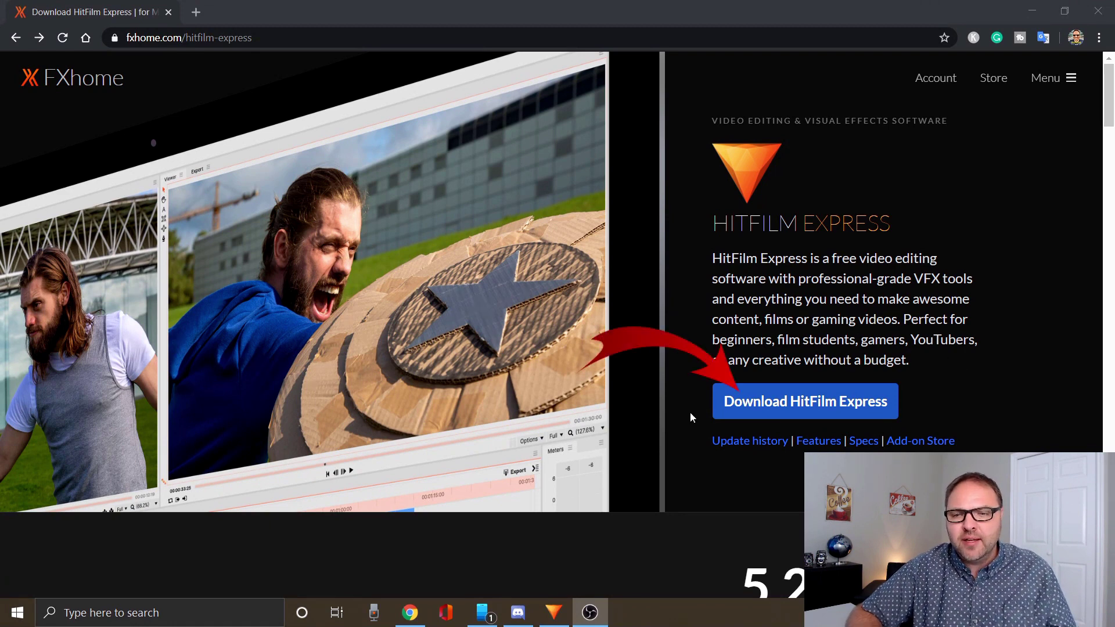
On the HitFilm Express page, set the pay-what-you-want price to 0 USD and download
click(790, 407)
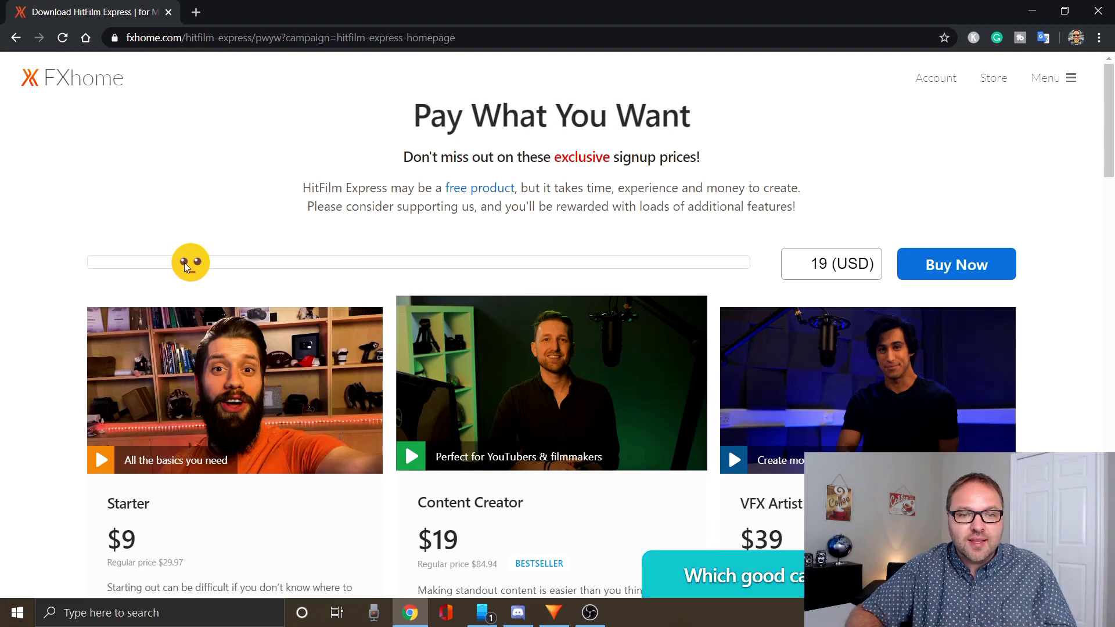
drag(186, 262, 80, 259)
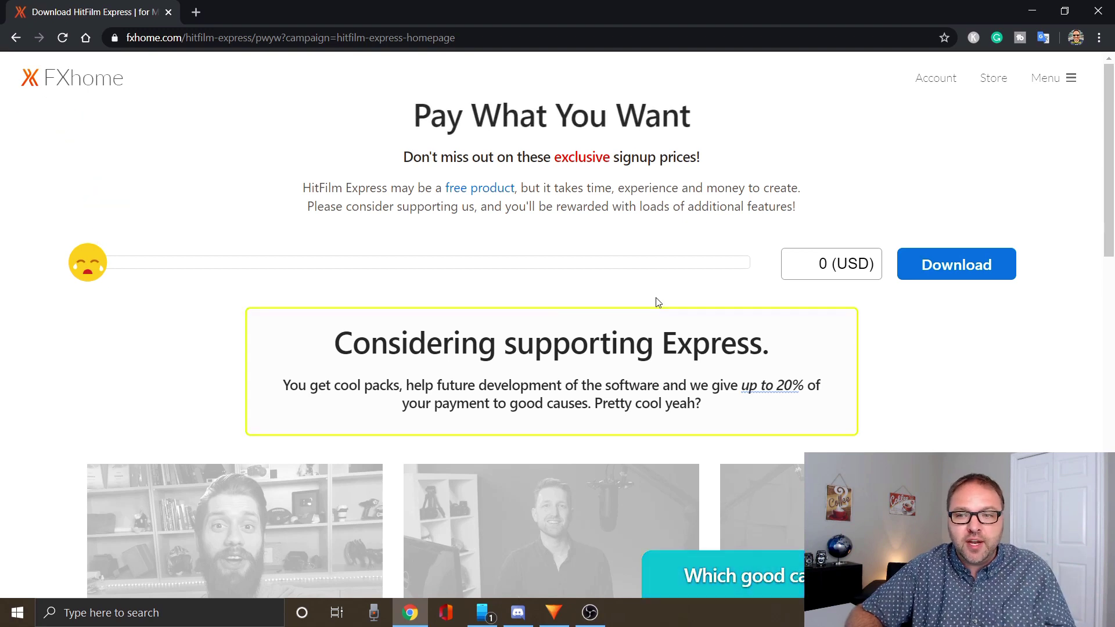
click(980, 266)
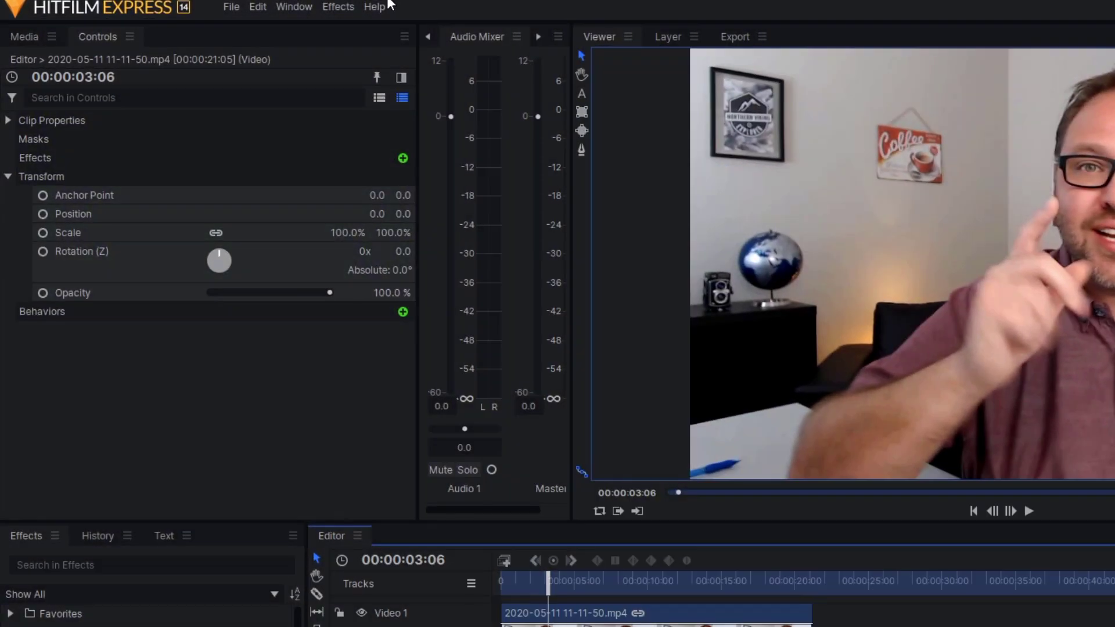
click(301, 11)
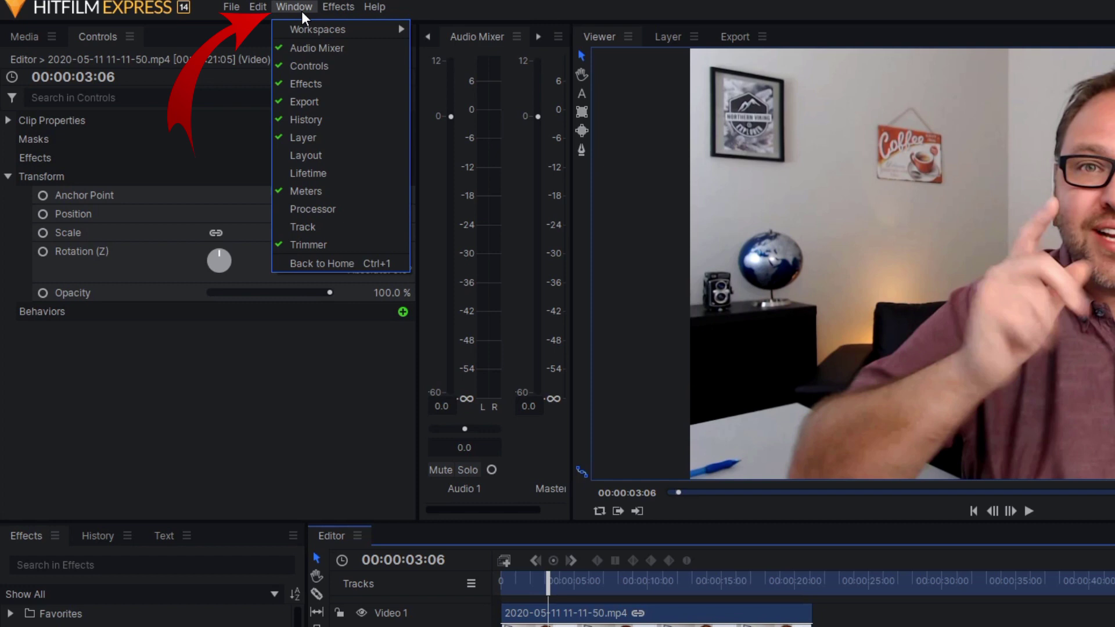
mouse_move(307, 28)
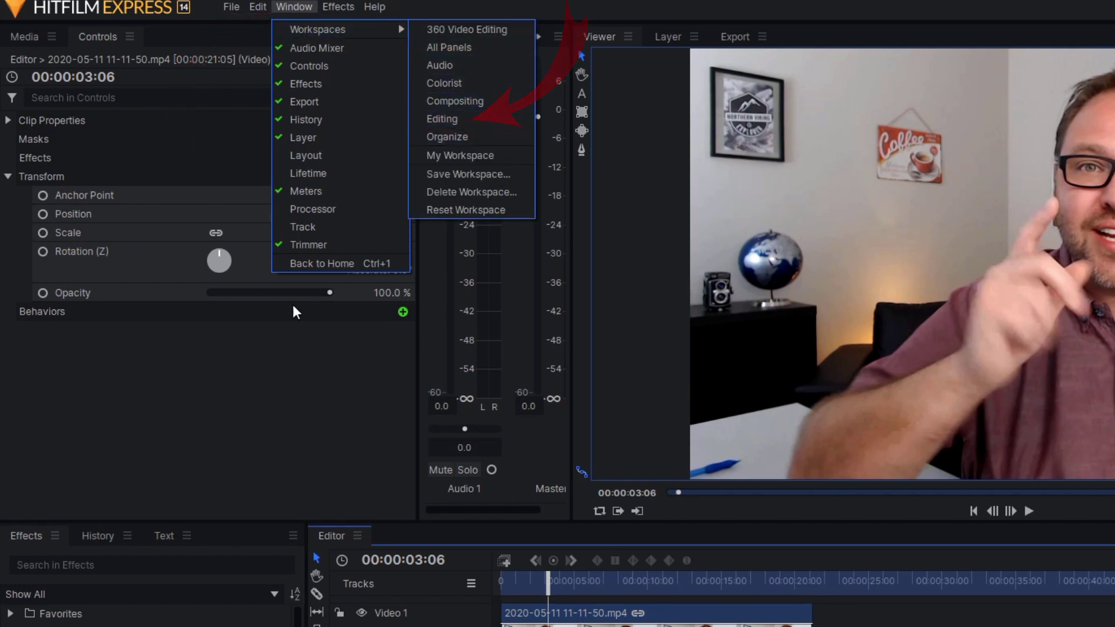
click(238, 381)
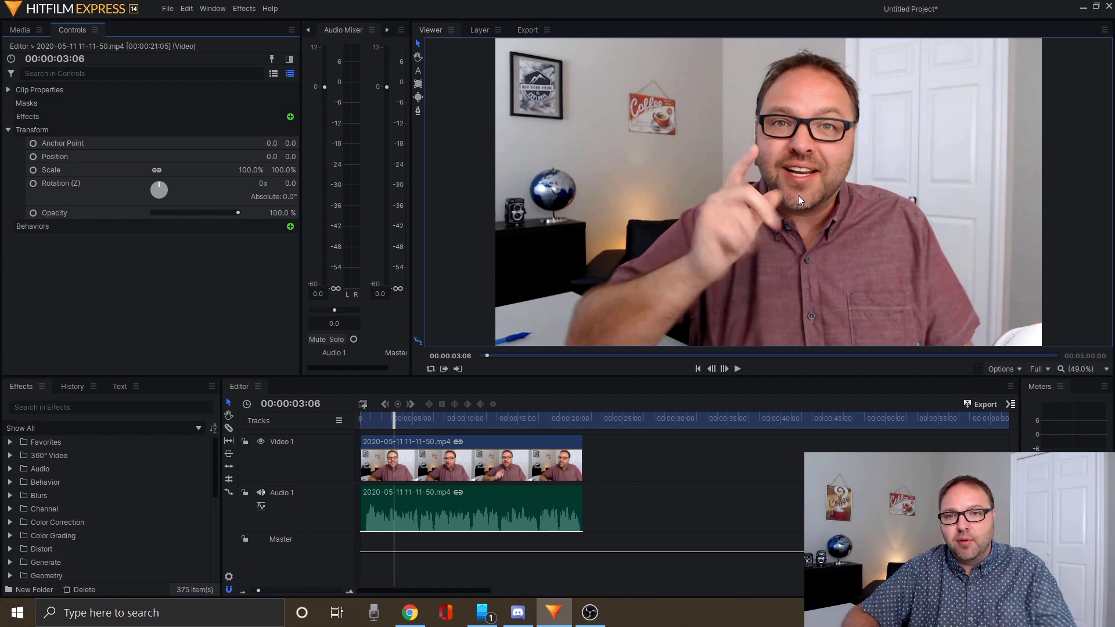
Preview the webcam clip, stop at 00:00:07:19, and select it on the timeline
click(743, 370)
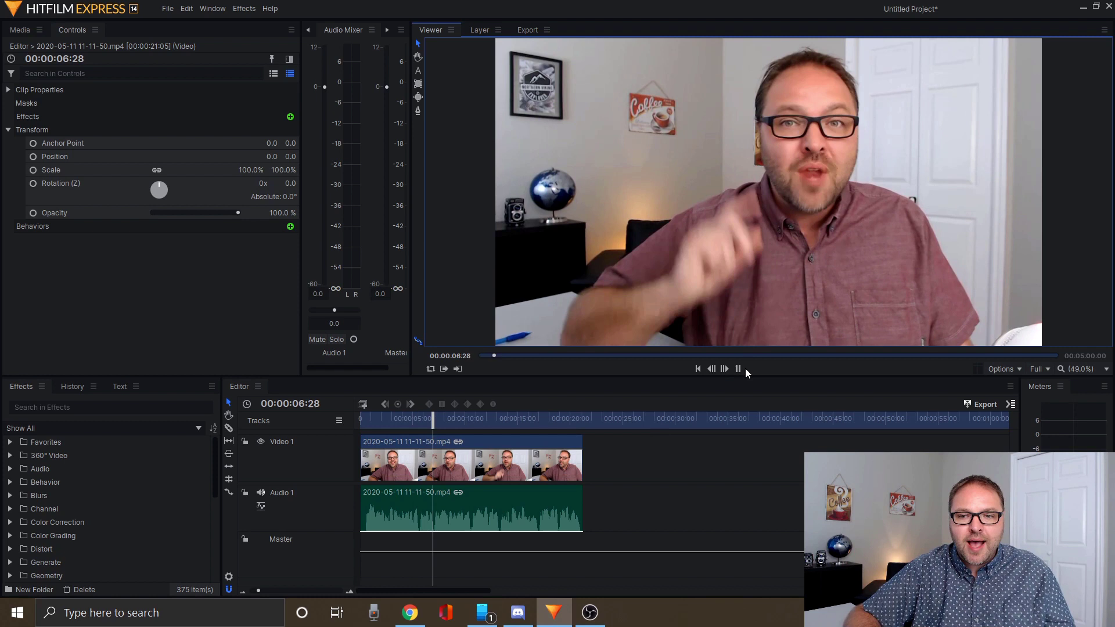
click(739, 370)
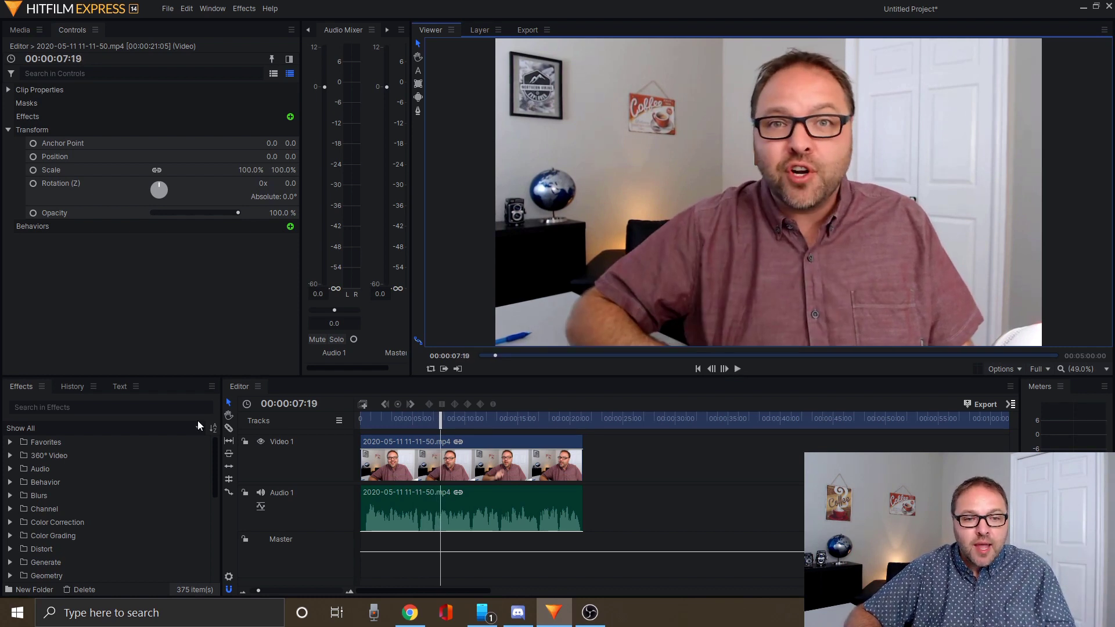
click(510, 452)
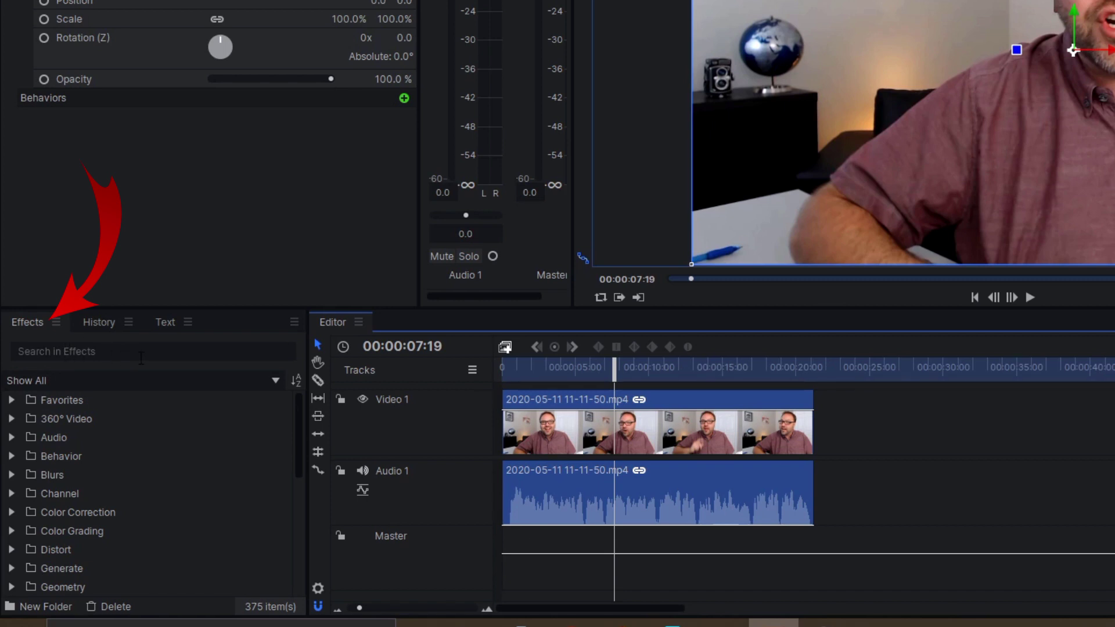
Search the Effects panel for 'witnes' to find Witness Protection
click(92, 321)
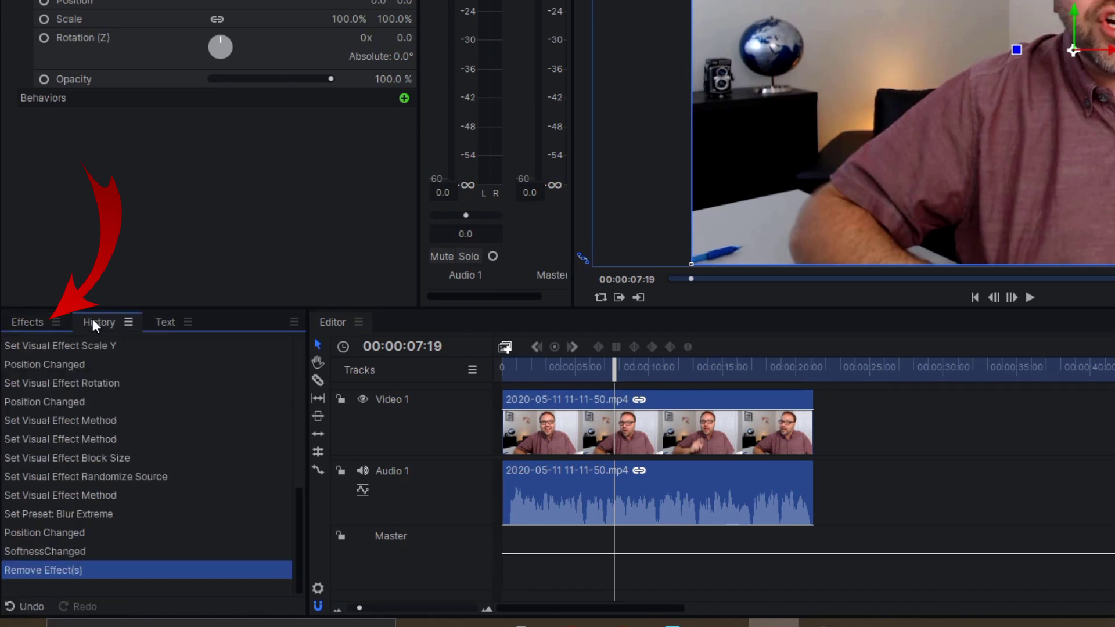
click(151, 321)
click(27, 321)
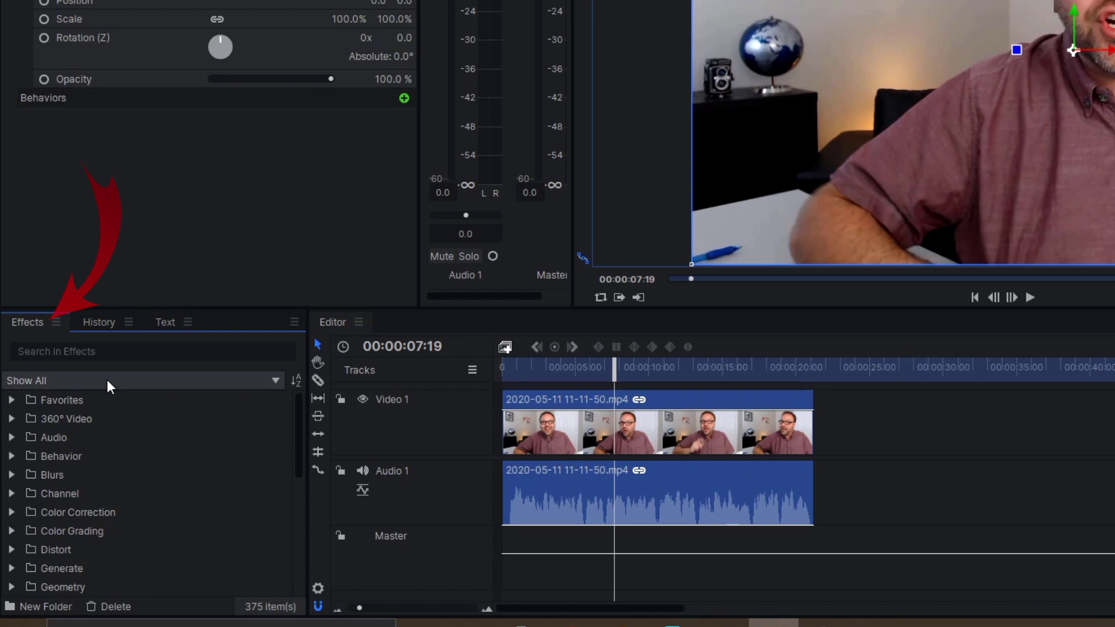
click(107, 353)
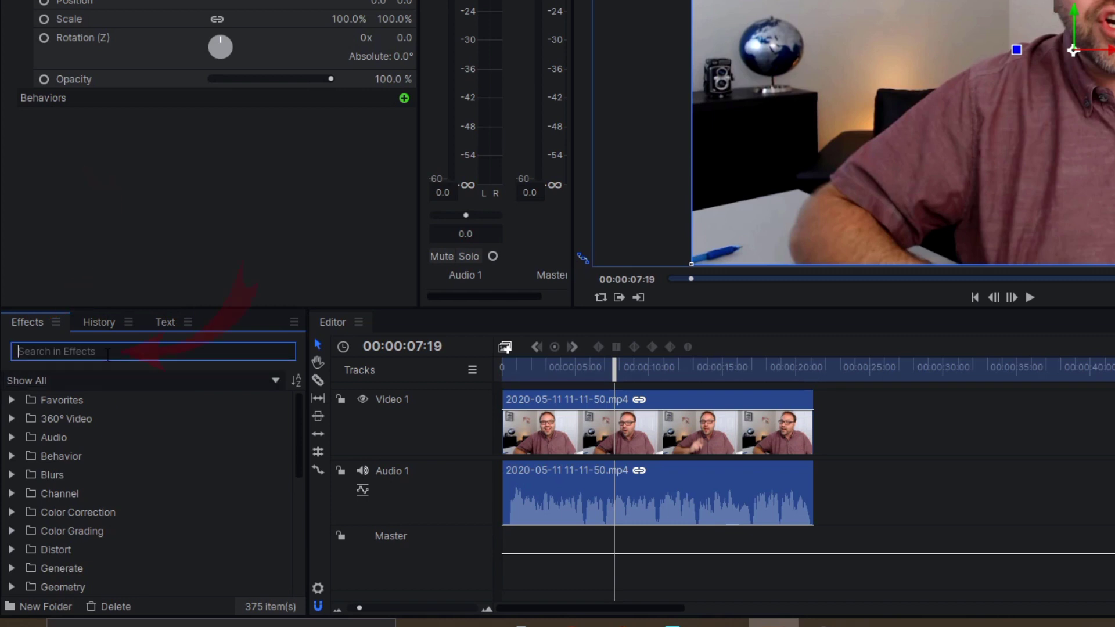
text(witnes)
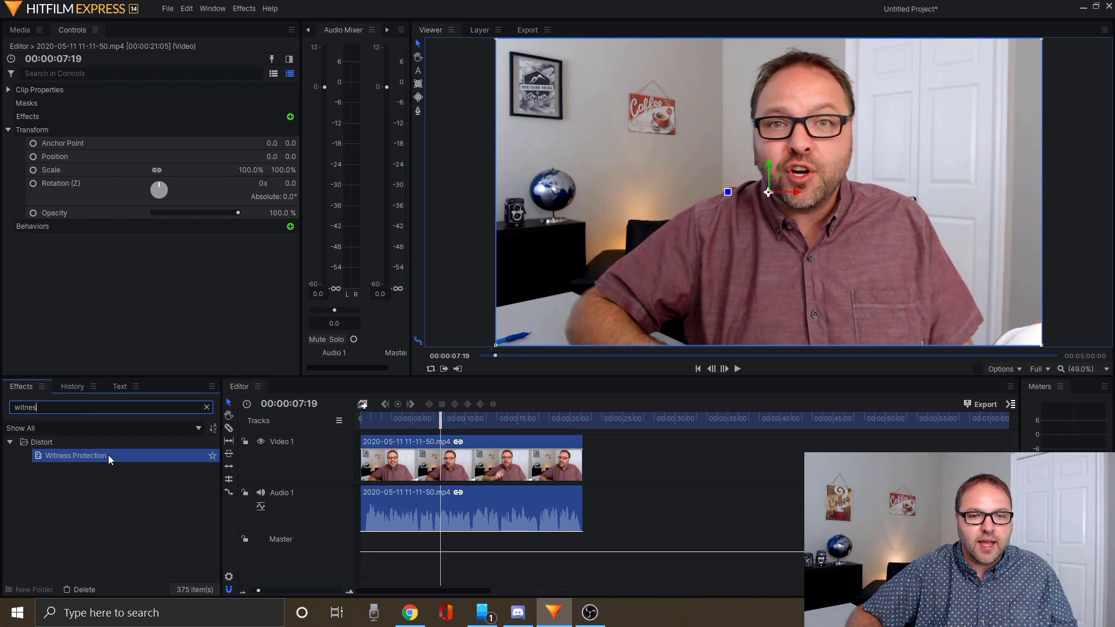
Drop Witness Protection onto the Video 1 clip and move its pixelated circle over the eyes
drag(108, 456, 494, 471)
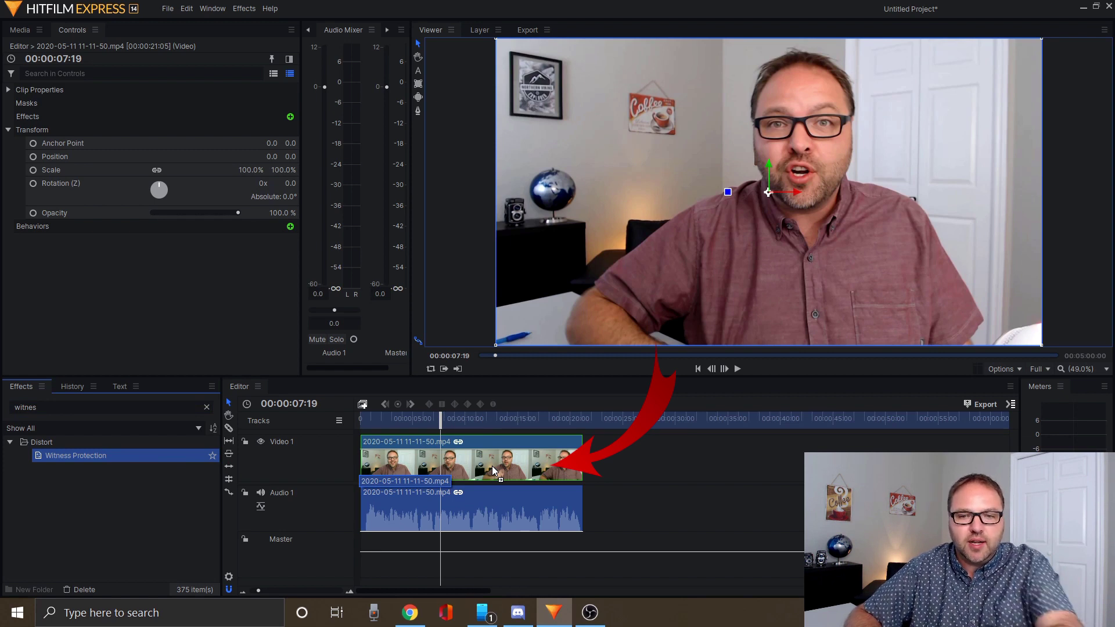
drag(492, 466, 492, 467)
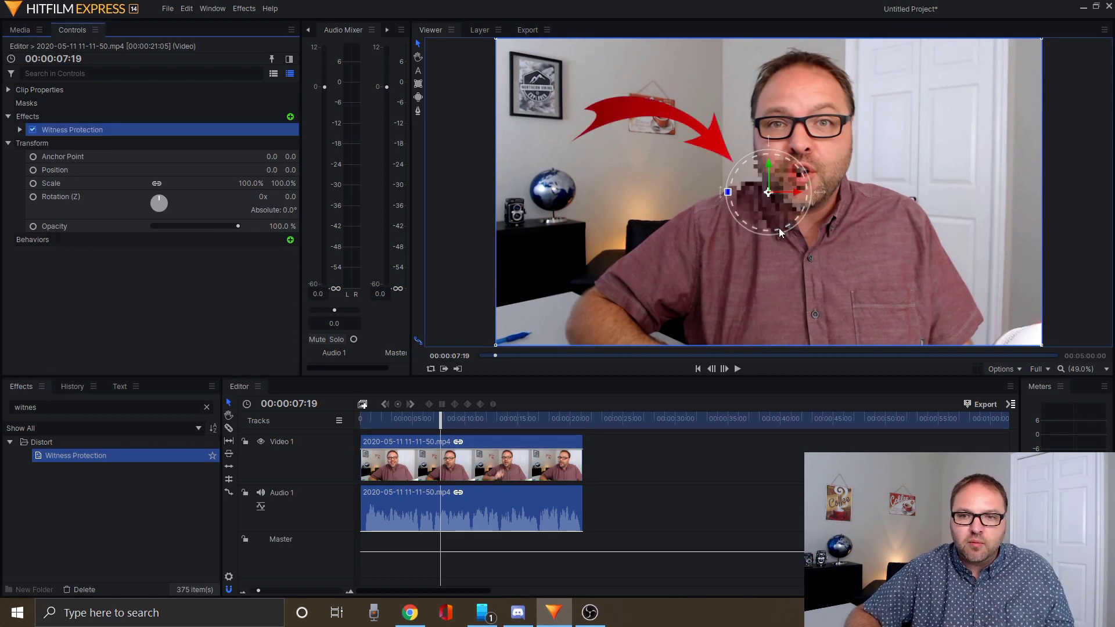
drag(785, 220, 811, 139)
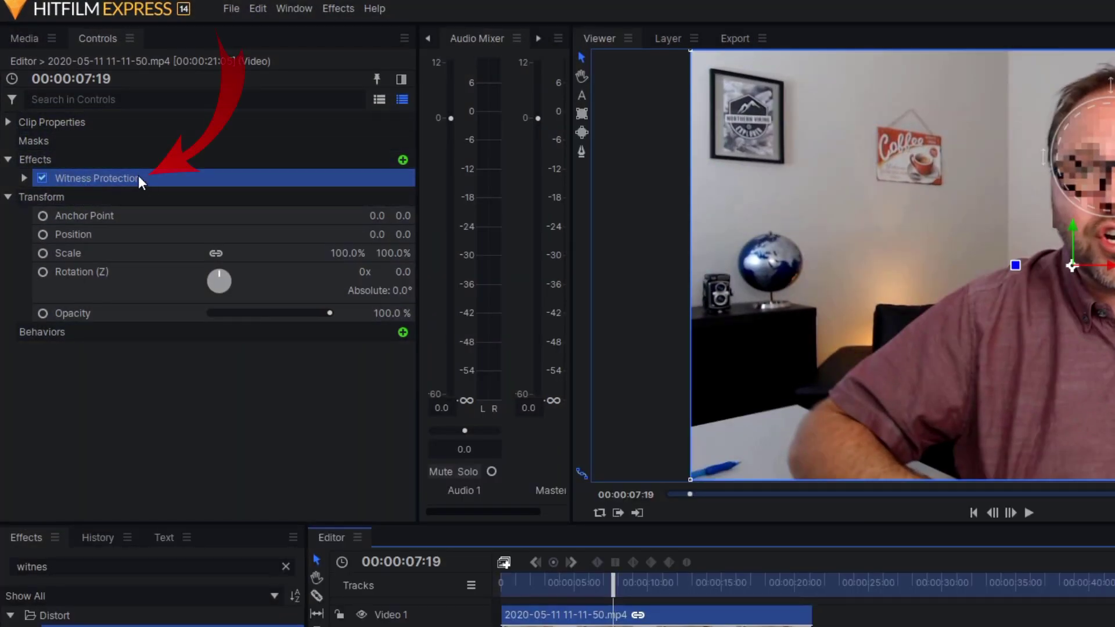
Apply the Blur Extreme preset to Witness Protection and centre the ellipse on the face
click(22, 178)
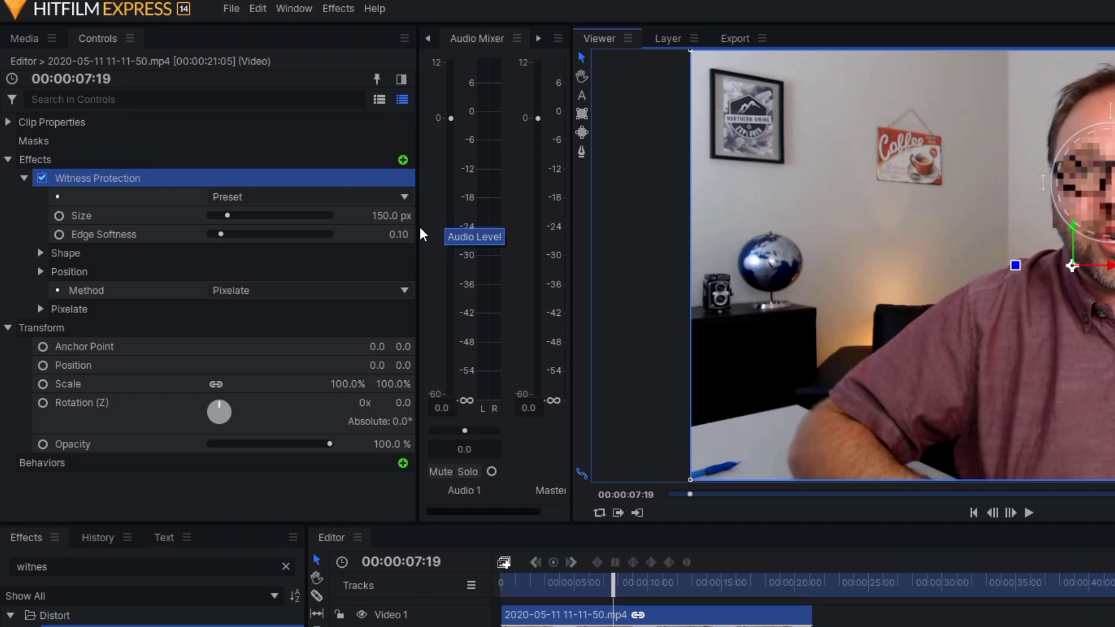
click(320, 203)
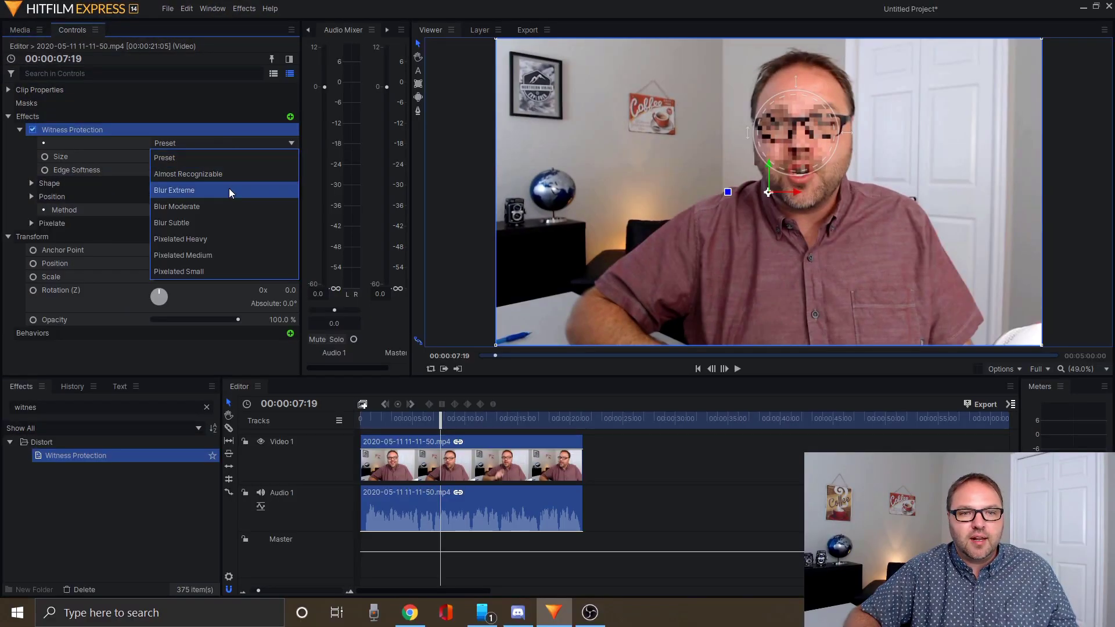
click(229, 190)
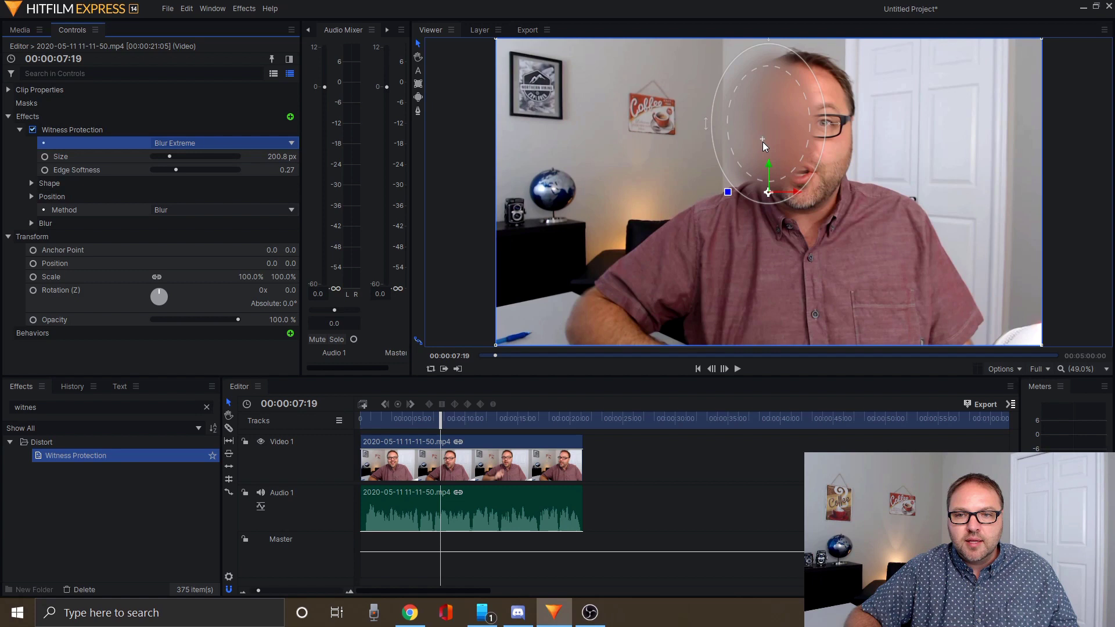
drag(763, 142, 799, 152)
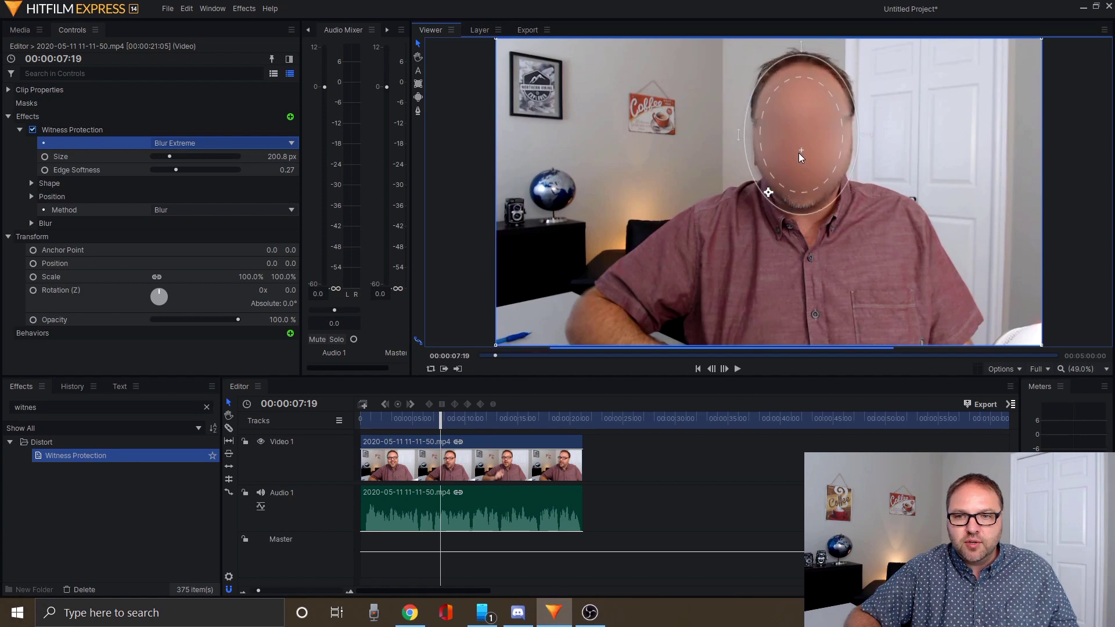
Switch to the Pixelated Heavy preset and shift the oval to cover the whole face
click(232, 144)
click(226, 237)
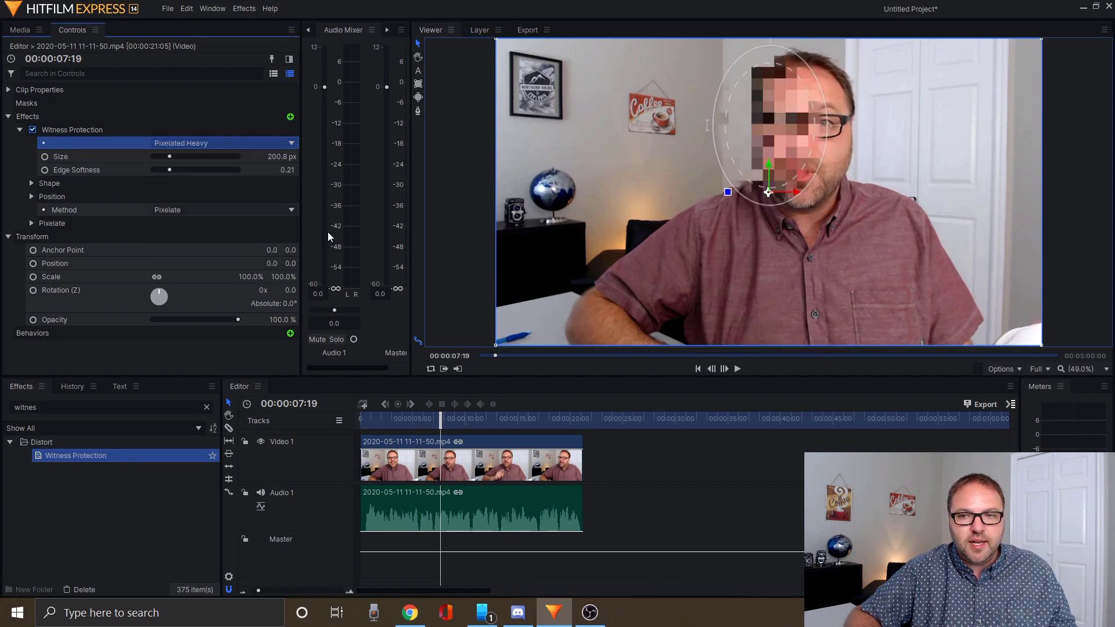
drag(765, 127, 799, 135)
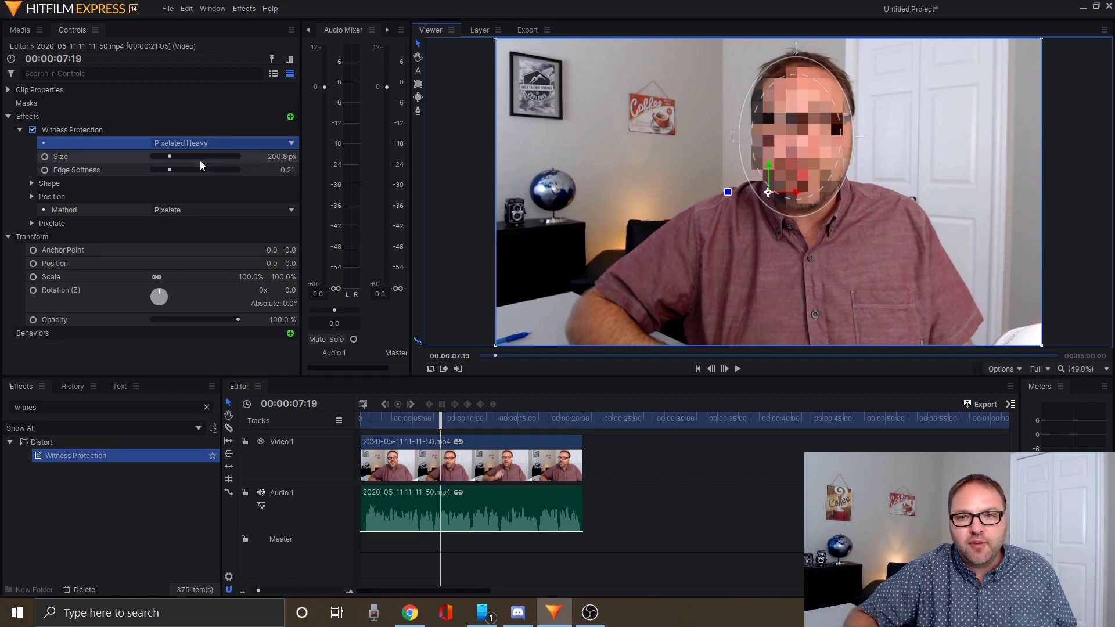
Enlarge the oval to 240.7 px and lower Edge Softness to 0.05
drag(169, 154, 171, 156)
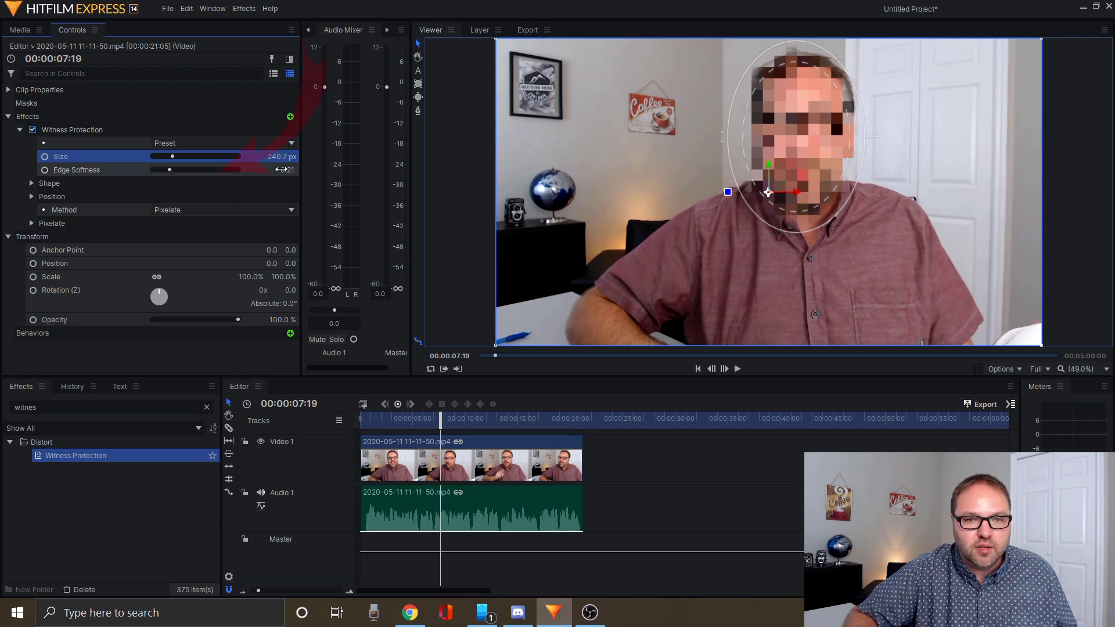
drag(287, 170, 250, 170)
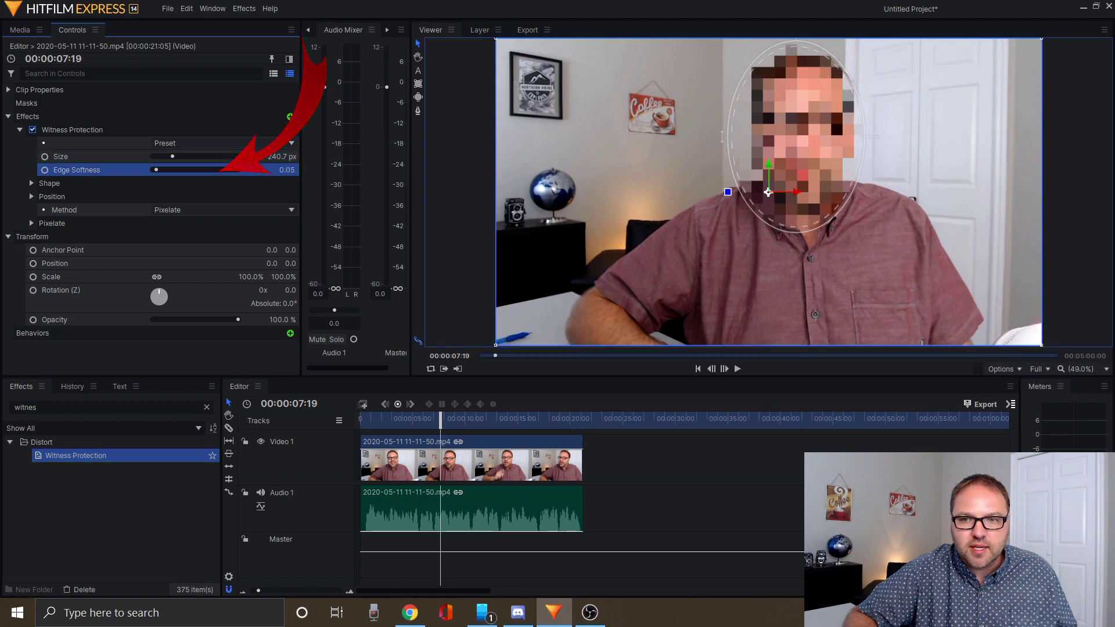
click(781, 152)
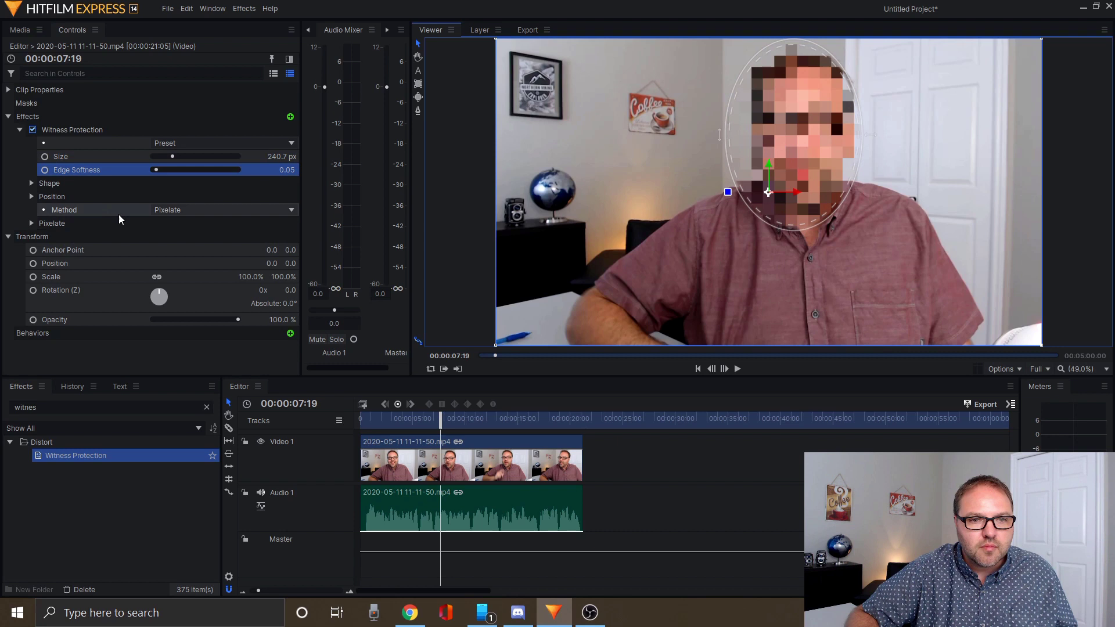
Set the oval's Scale X 1.09 and Scale Y 1.58, and move its Center to 112.9, 169.0
click(31, 184)
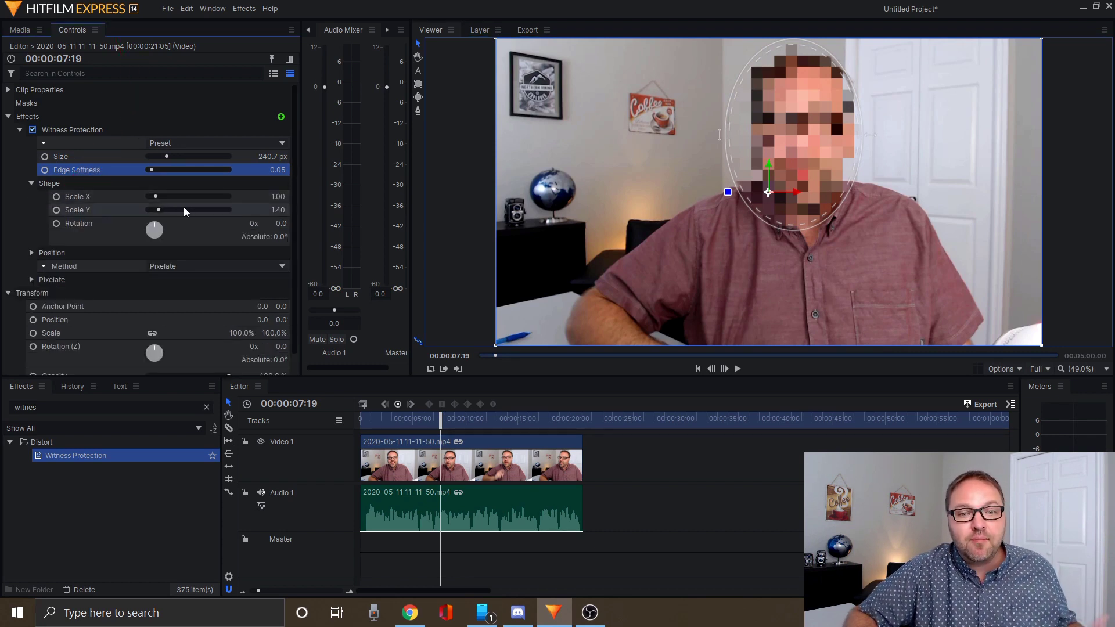
mouse_move(158, 197)
mouse_down()
mouse_move(173, 202)
mouse_move(154, 202)
mouse_move(158, 212)
mouse_up()
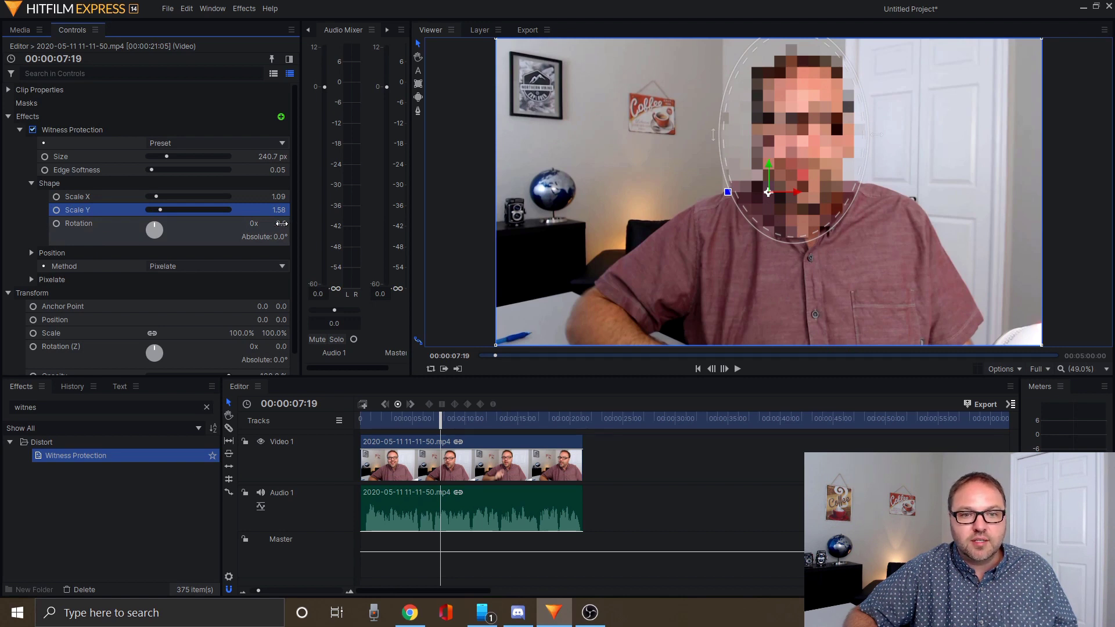
mouse_move(281, 223)
mouse_down()
mouse_move(260, 224)
mouse_move(282, 224)
mouse_up()
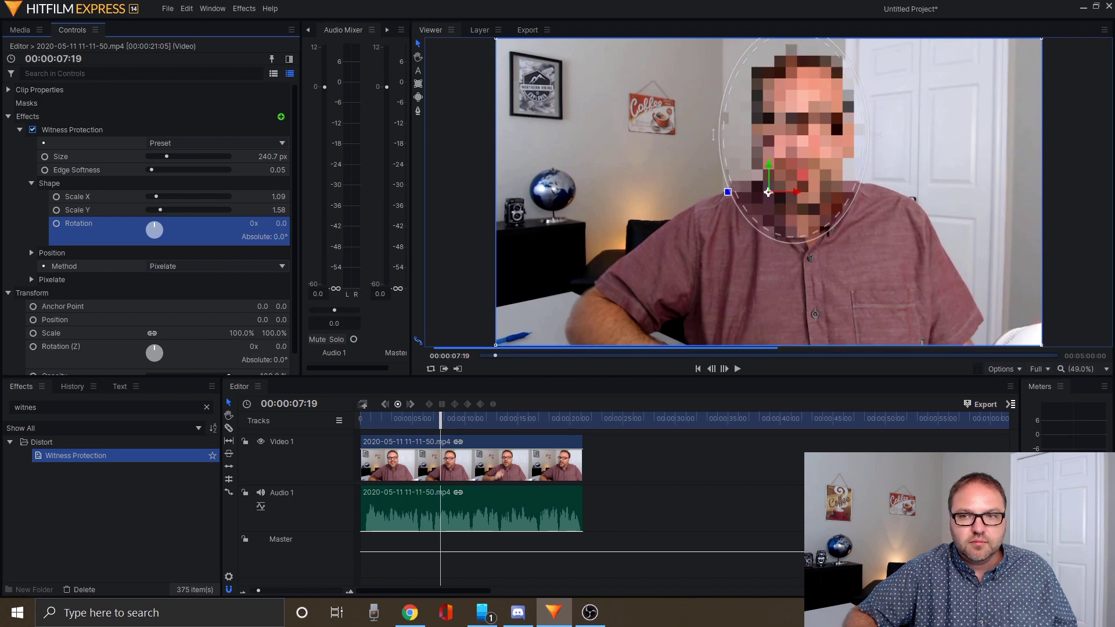
click(32, 254)
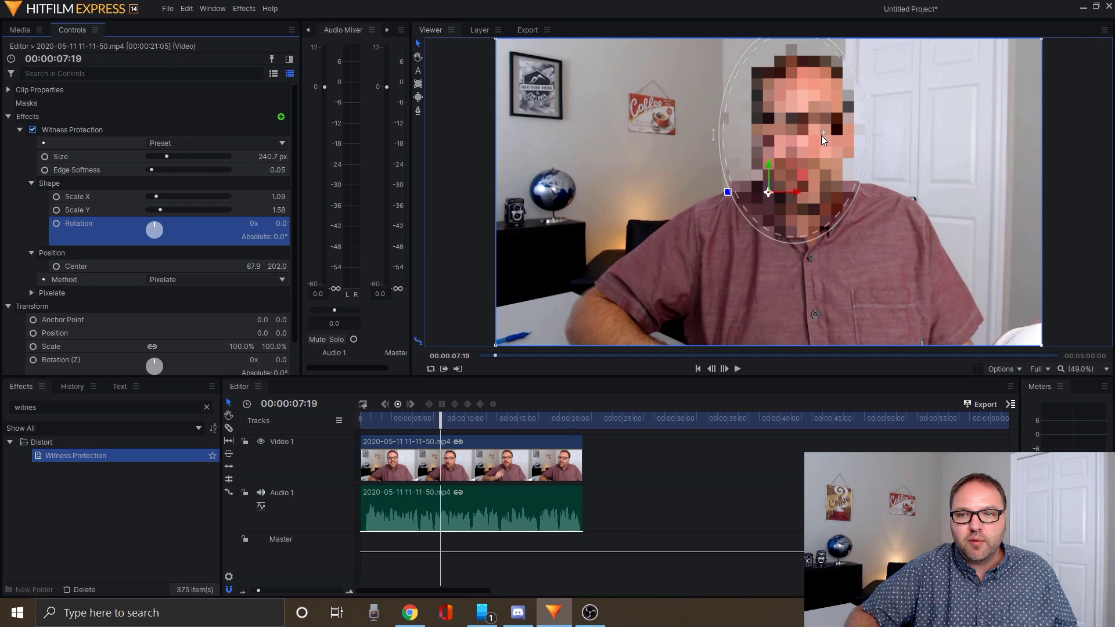
mouse_move(824, 129)
mouse_down()
mouse_move(734, 143)
mouse_move(832, 136)
mouse_up()
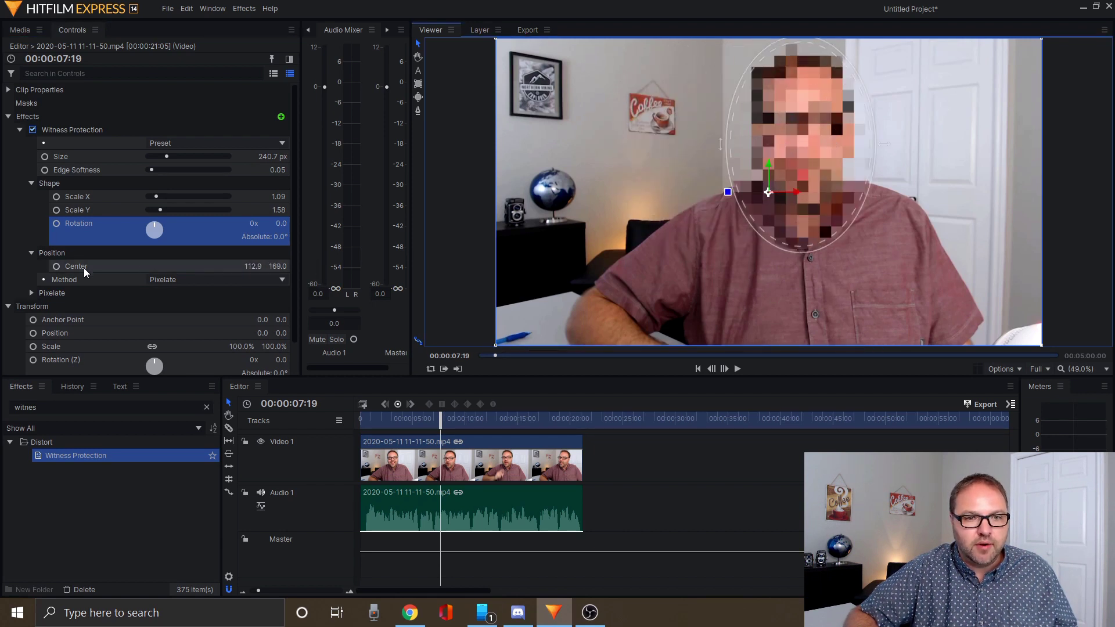
Try Blur with a larger Radius, then return Method to Pixelate with Block Size 40 px
click(31, 293)
scroll(264, 265, down, 1)
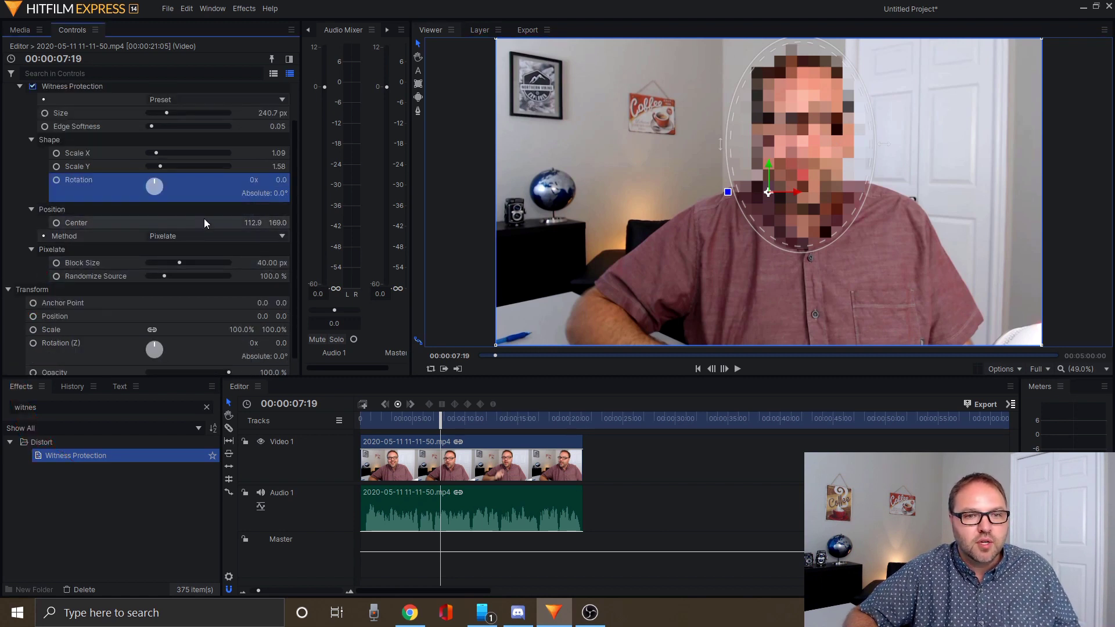
click(201, 236)
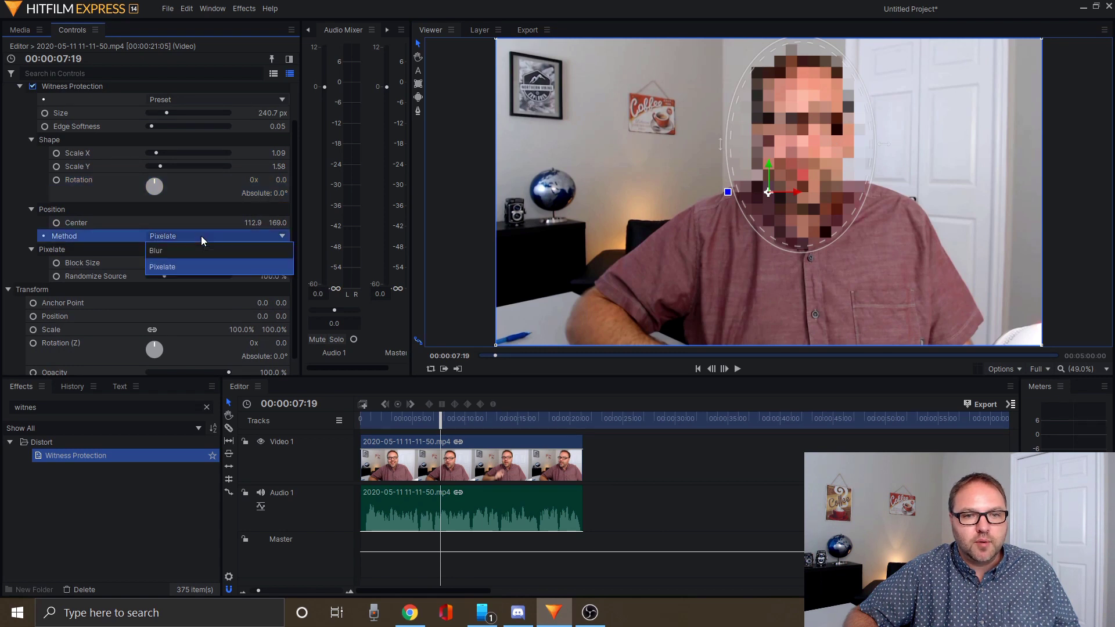
click(195, 247)
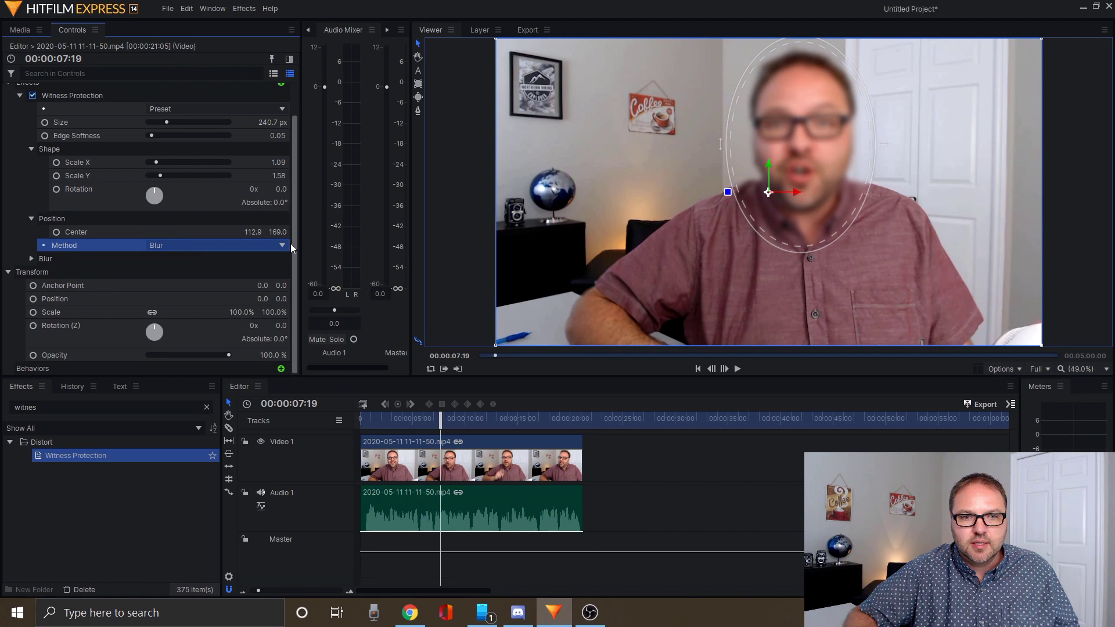
click(32, 259)
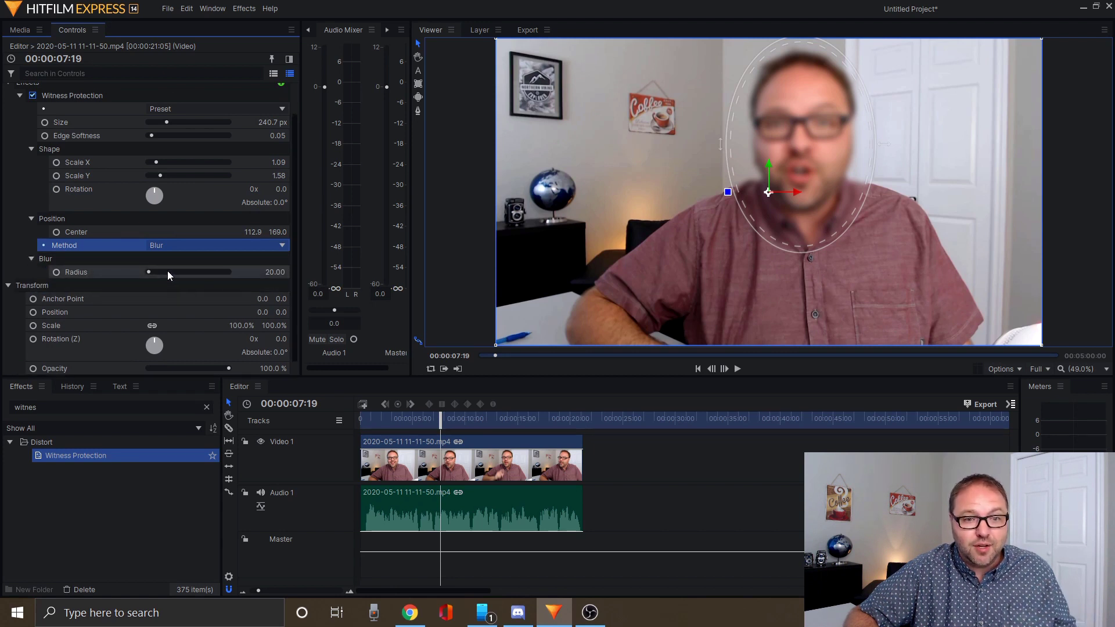
click(149, 273)
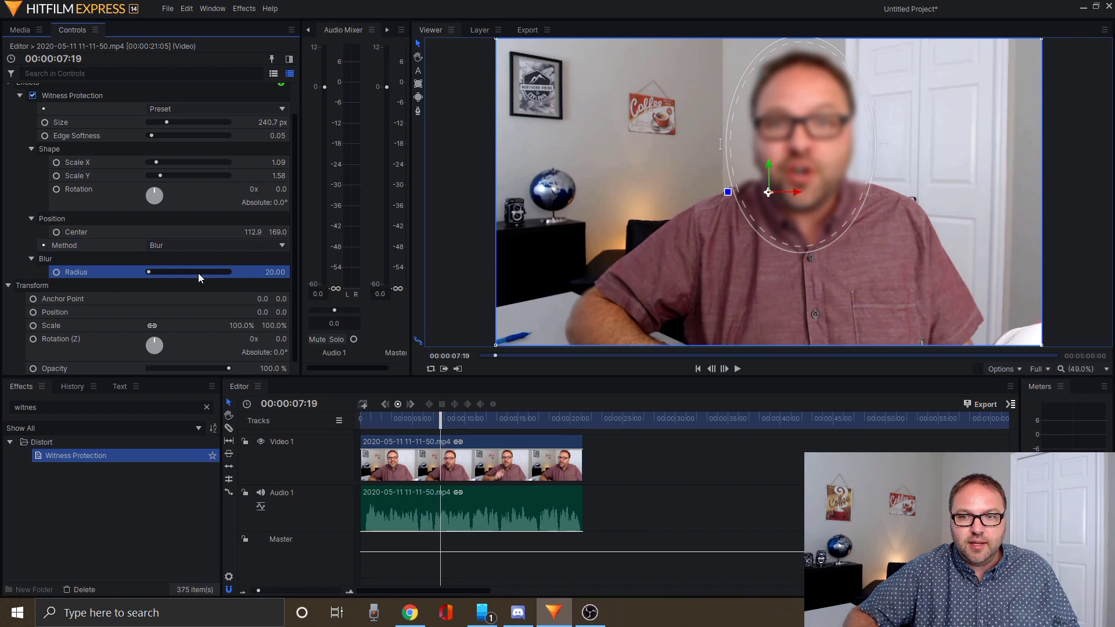
mouse_move(150, 273)
mouse_down()
mouse_move(239, 273)
mouse_move(186, 260)
mouse_move(254, 277)
mouse_move(153, 264)
mouse_up()
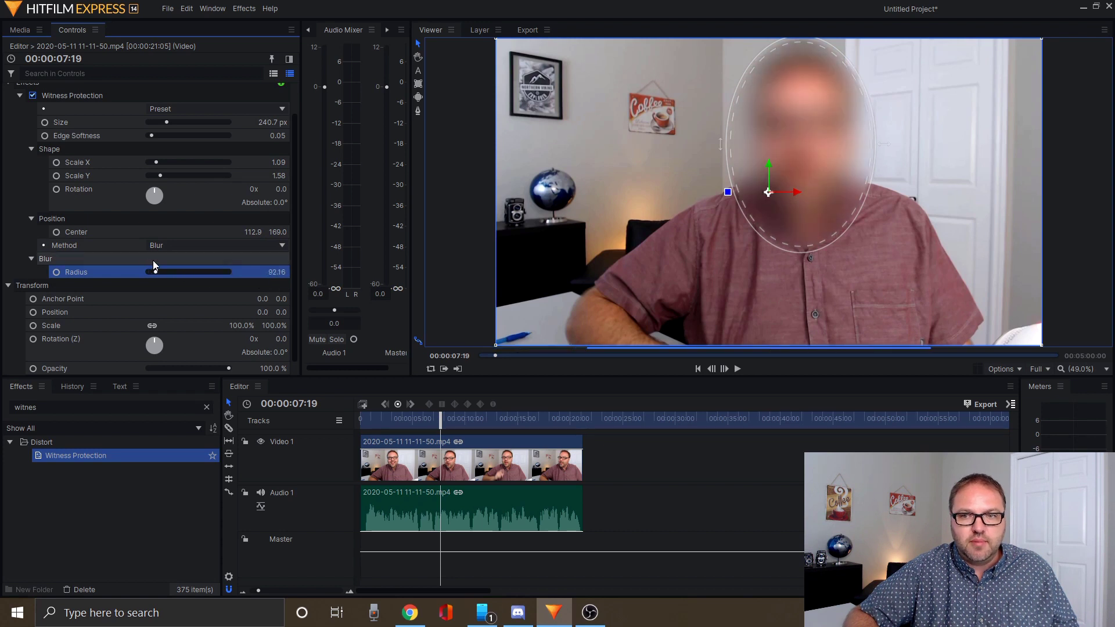
click(205, 245)
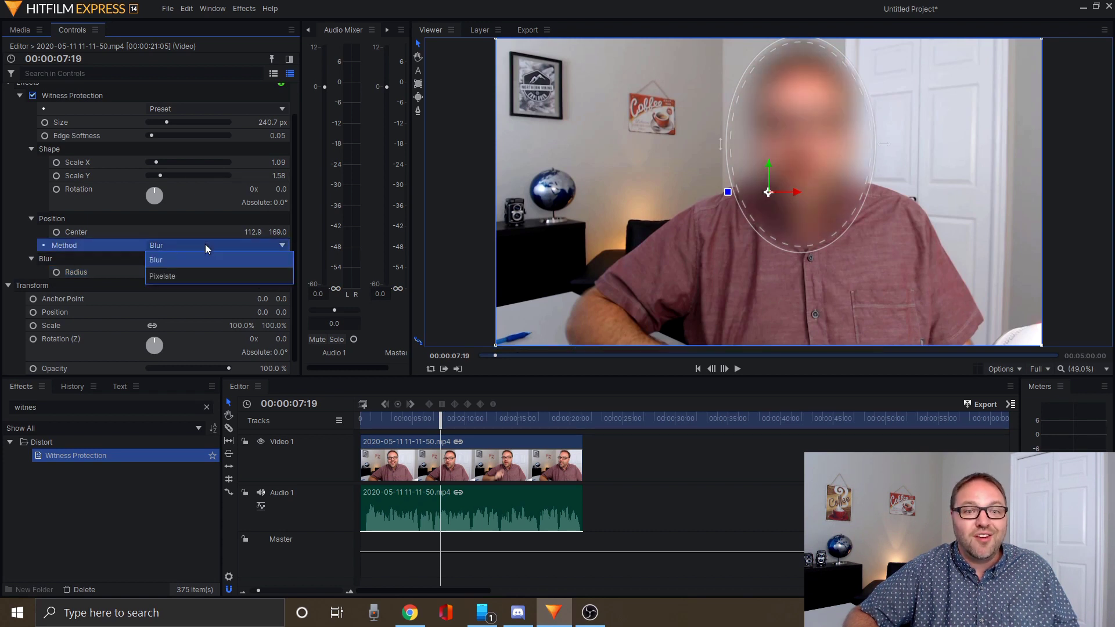
click(190, 274)
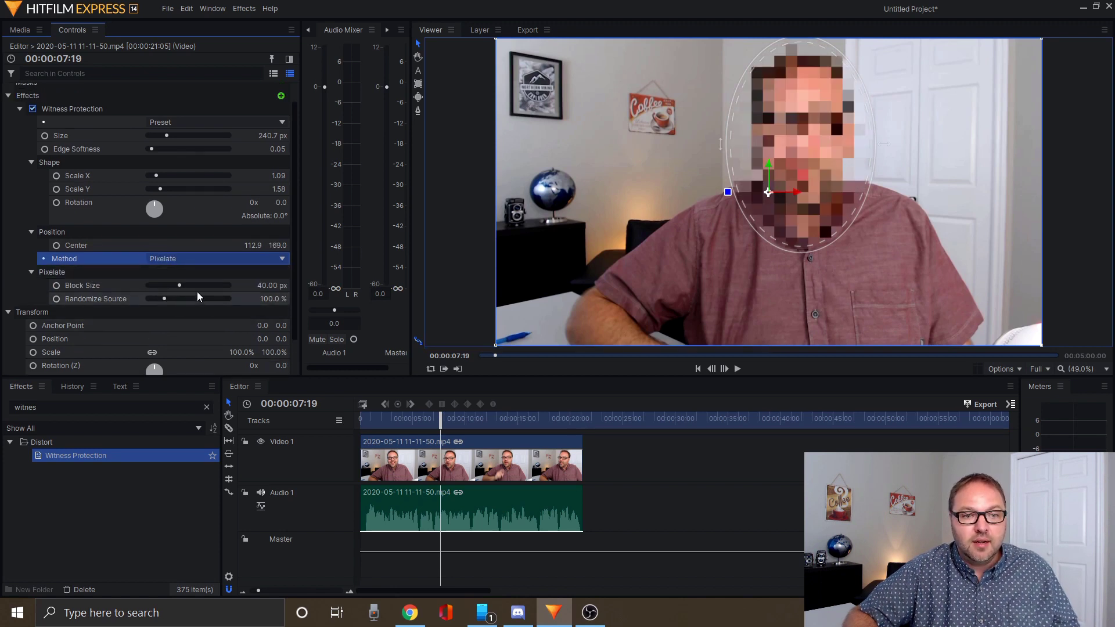
Set Pixelate Block Size to 24.76 px and Randomize Source to 330.0%
mouse_move(177, 285)
mouse_down()
mouse_move(195, 286)
mouse_move(167, 279)
mouse_up()
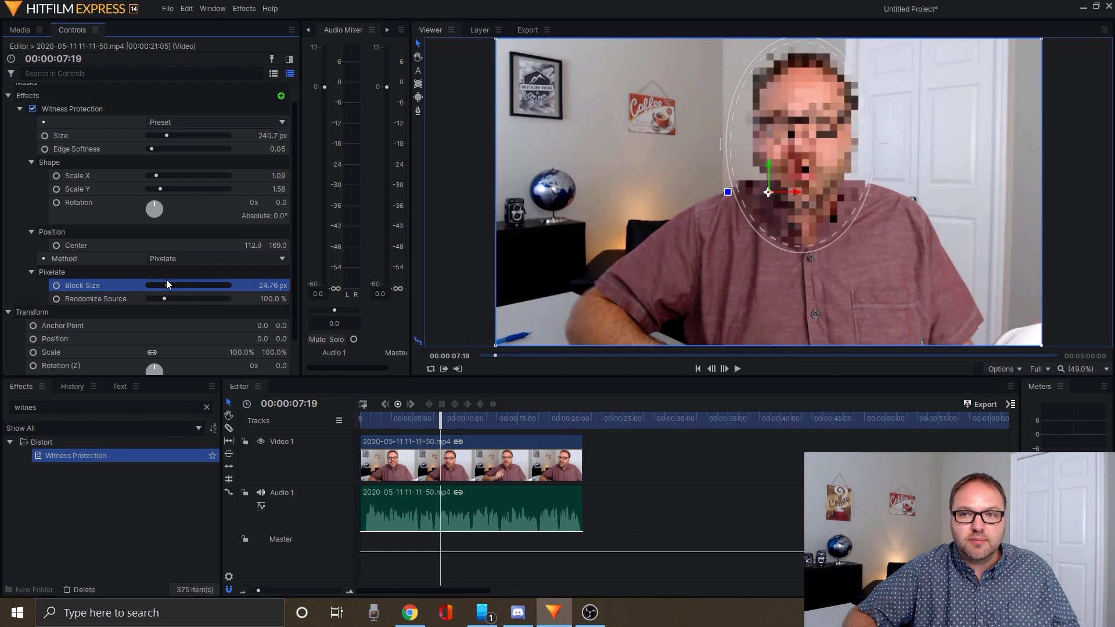
click(167, 301)
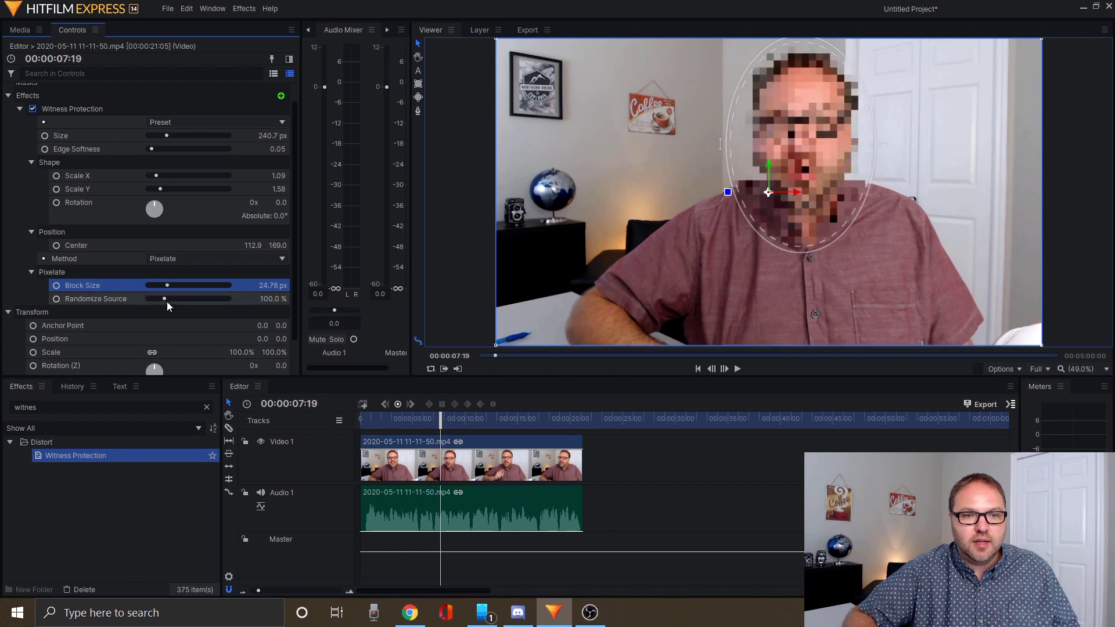
drag(165, 301, 201, 301)
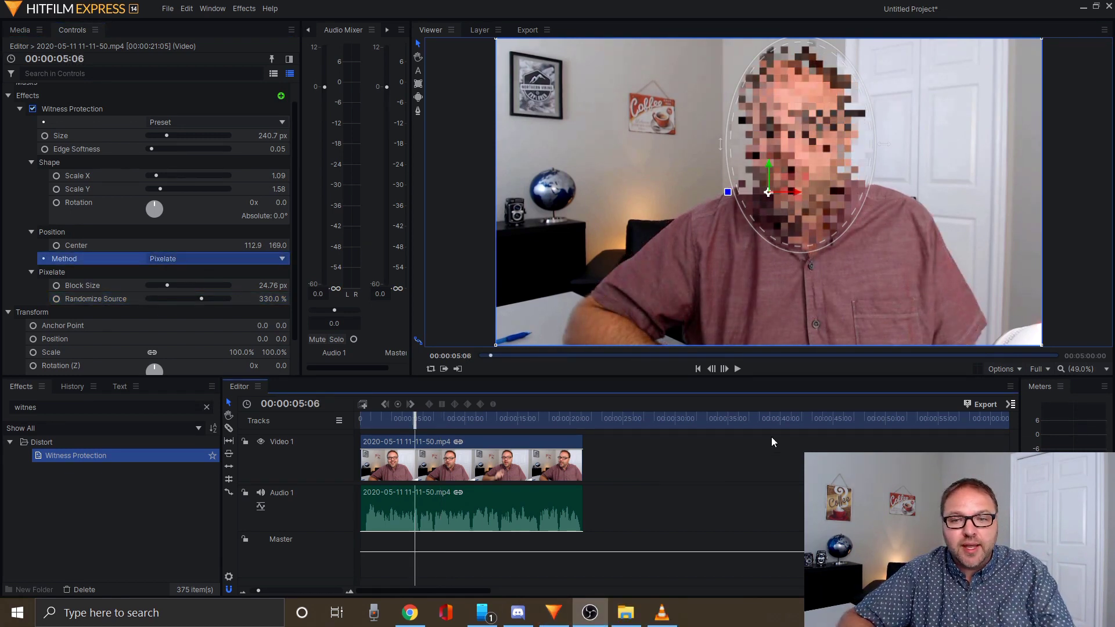
Switch Method to Blur with Radius 604.16 and play the clip to preview it
click(741, 369)
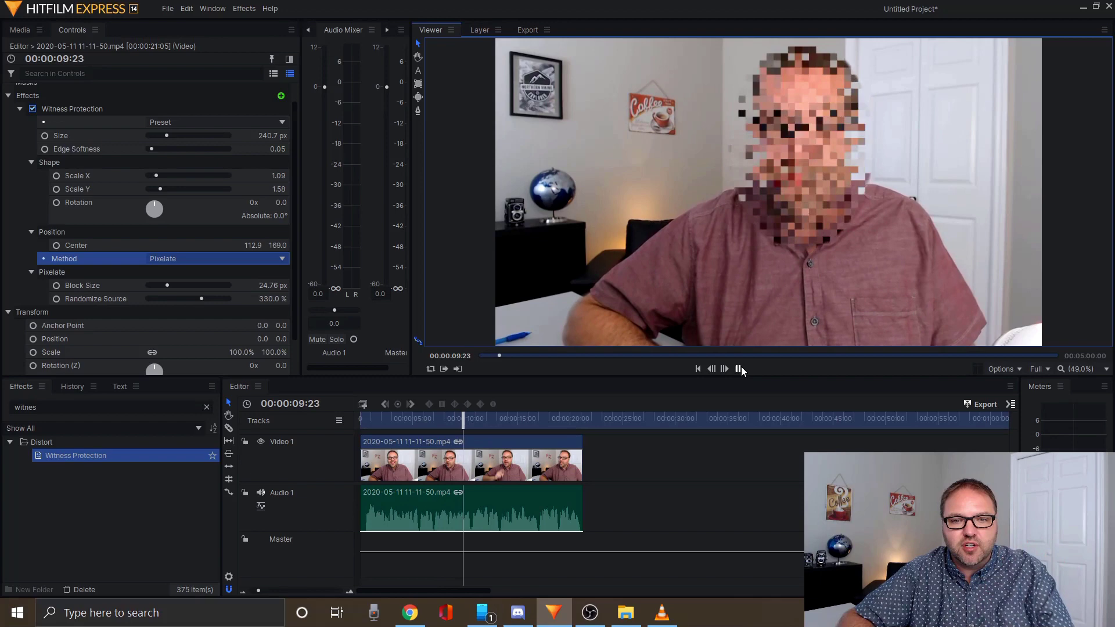
click(739, 368)
click(219, 258)
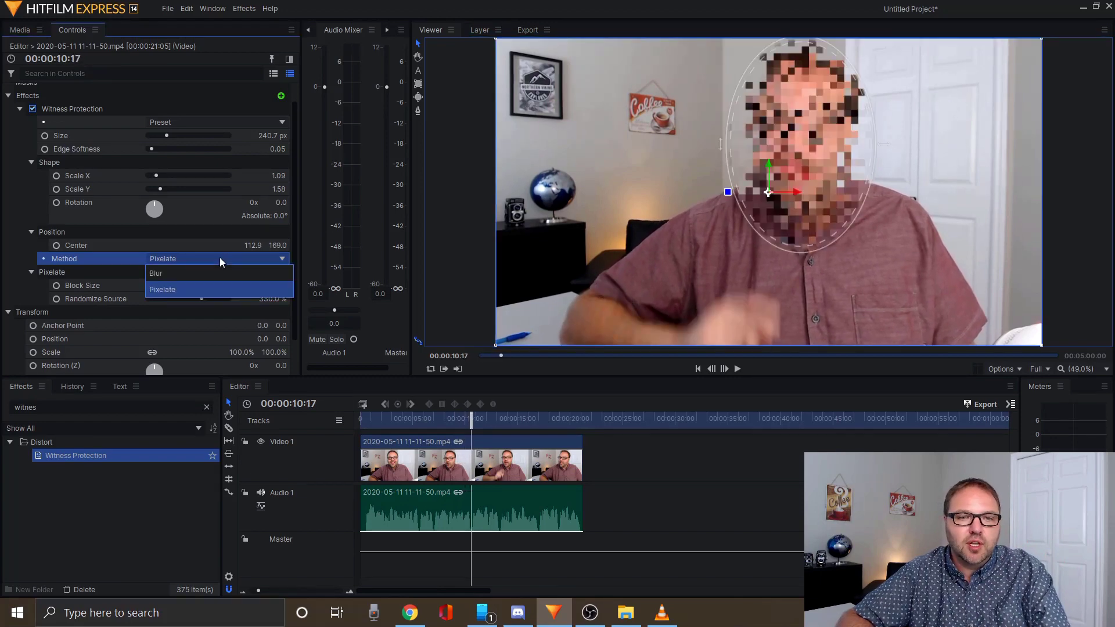
click(212, 275)
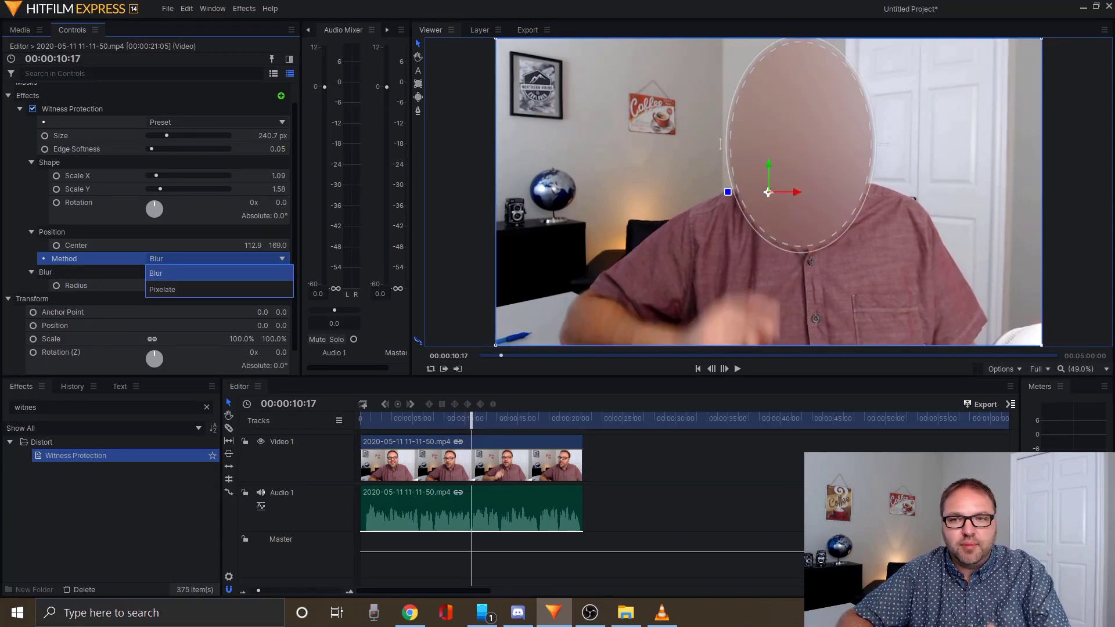
click(739, 369)
click(739, 369)
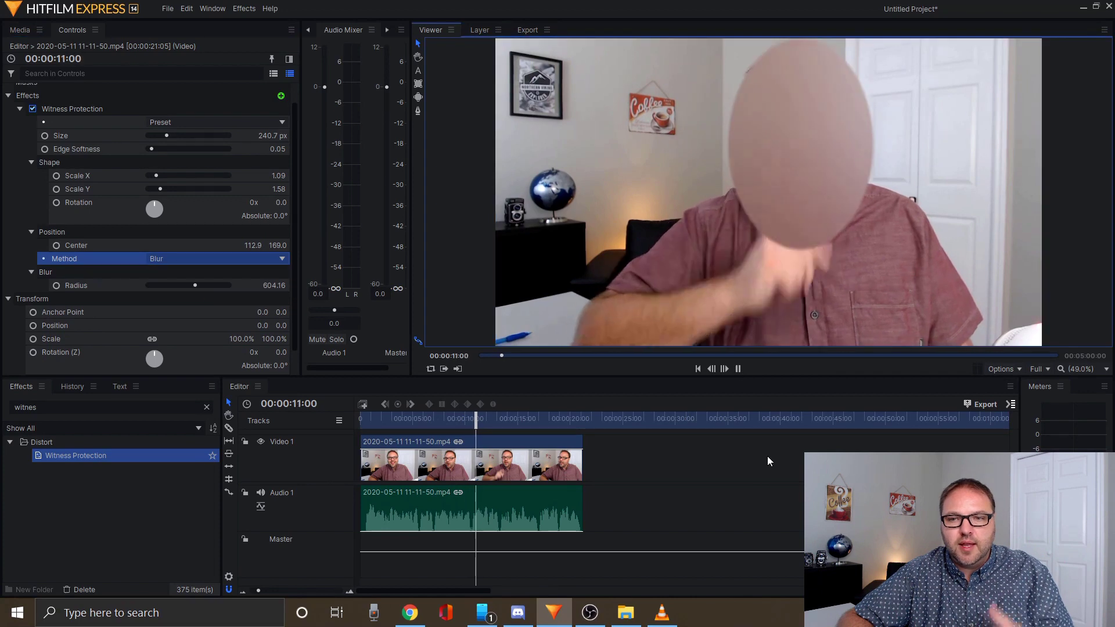